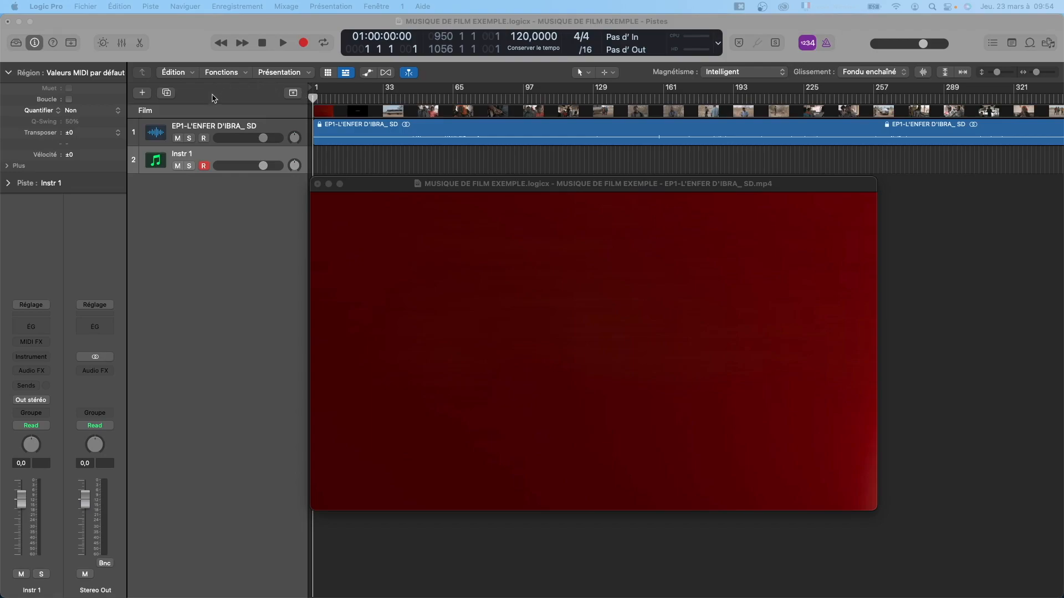
- Display the Marqueur global track above the Film track
{"action": "left_click", "coordinate": [294, 93]}
{"action": "left_click", "coordinate": [293, 93]}
{"action": "left_click", "coordinate": [294, 93]}
{"action": "left_click", "coordinate": [294, 93]}
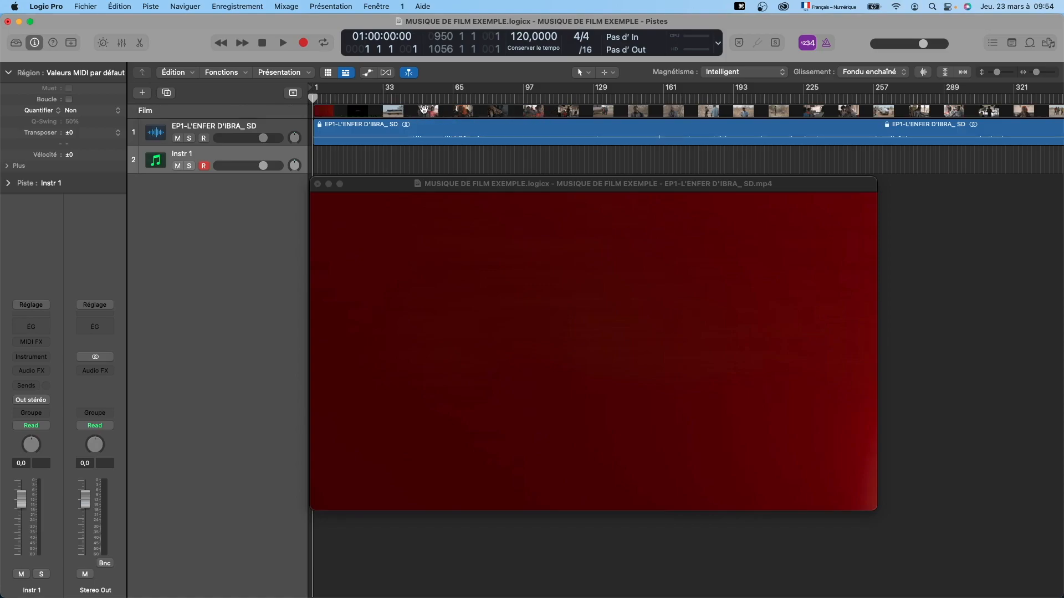
{"action": "right_click", "coordinate": [230, 111]}
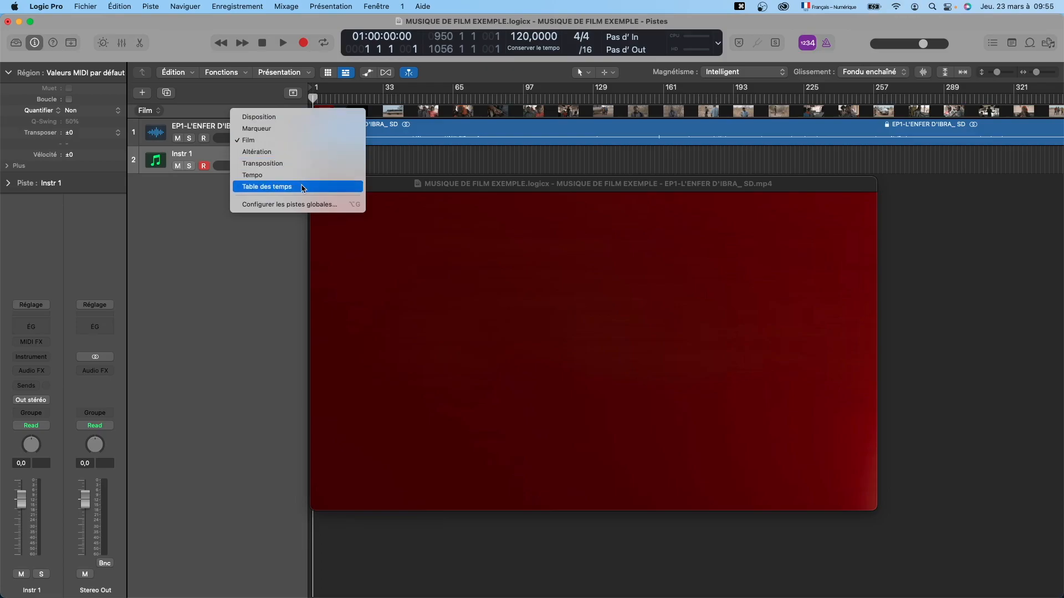
{"action": "left_click", "coordinate": [285, 132]}
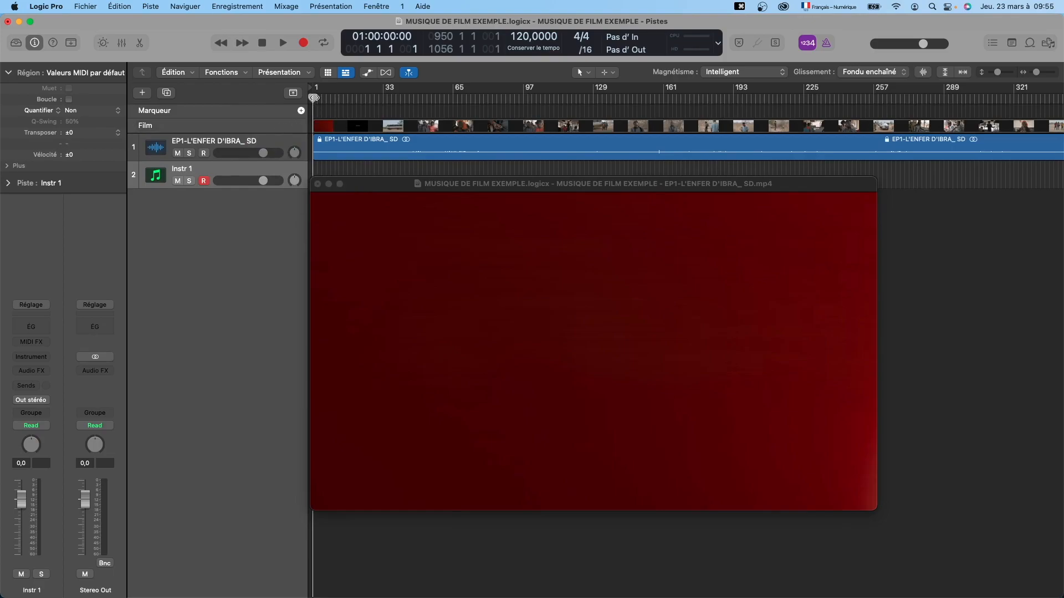
- Scrub the playhead to bar 20, at timecode 01:00:38:00
{"action": "mouse_move", "coordinate": [317, 99]}
{"action": "left_mouse_down"}
{"action": "mouse_move", "coordinate": [372, 99]}
{"action": "mouse_move", "coordinate": [302, 100]}
{"action": "mouse_move", "coordinate": [311, 98]}
{"action": "left_mouse_up"}
{"action": "left_click", "coordinate": [340, 98]}
{"action": "left_click_drag", "start_coordinate": [340, 99], "coordinate": [316, 98]}
{"action": "left_click_drag", "start_coordinate": [313, 98], "coordinate": [354, 100]}
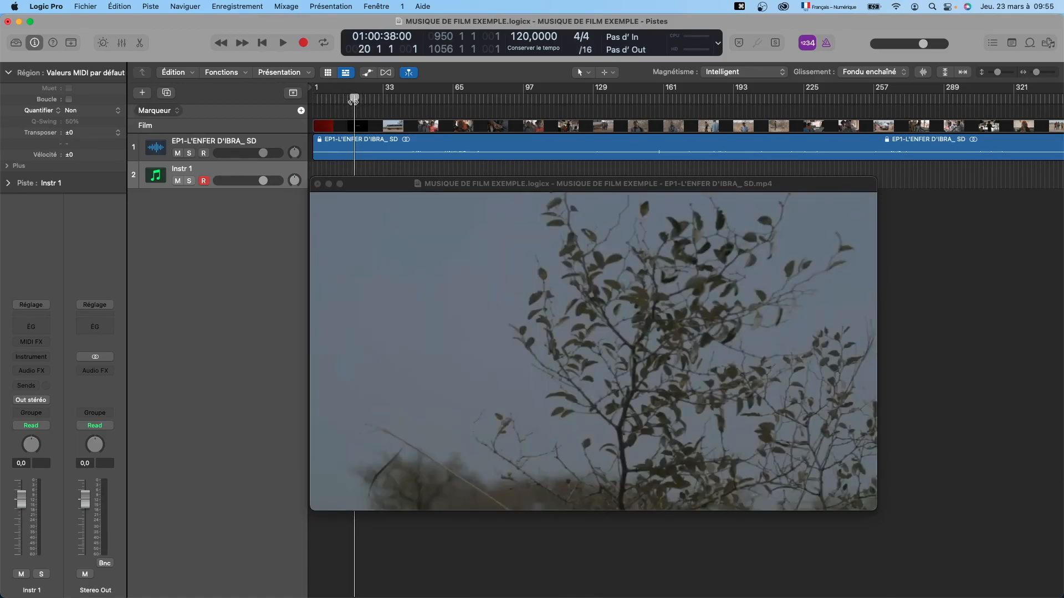
- Step the playhead back frame by frame to 01:00:36:15, where the tree shot emerges from black
{"action": "key", "text": "ctrl+alt+super+minus"}
{"action": "key", "text": "ctrl+alt+super+minus"}
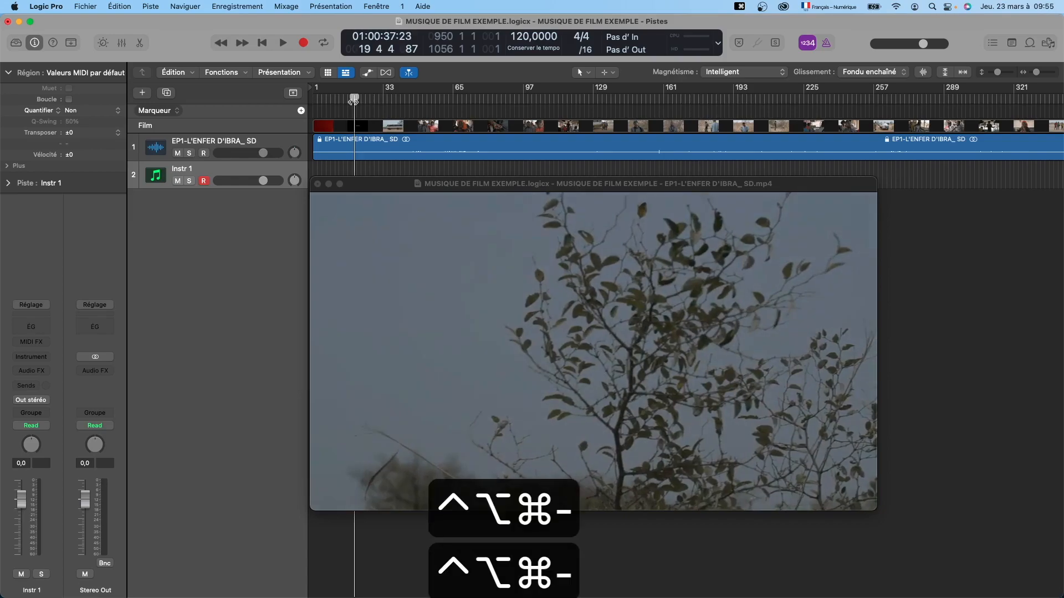
{"action": "key", "text": "ctrl+alt+super+minus"}
{"action": "key", "text": "ctrl+alt+super+minus"}
{"action": "key", "text": "ctrl+alt+super+minus"}
{"action": "key", "text": "ctrl+alt+super+minus"}
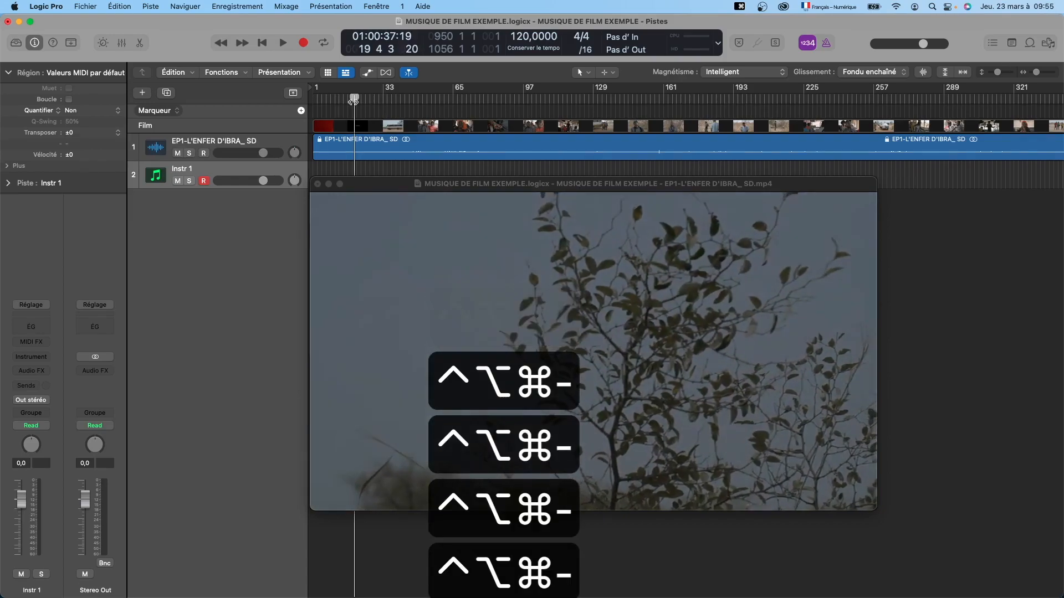
{"action": "key", "text": "ctrl+alt+super+minus"}
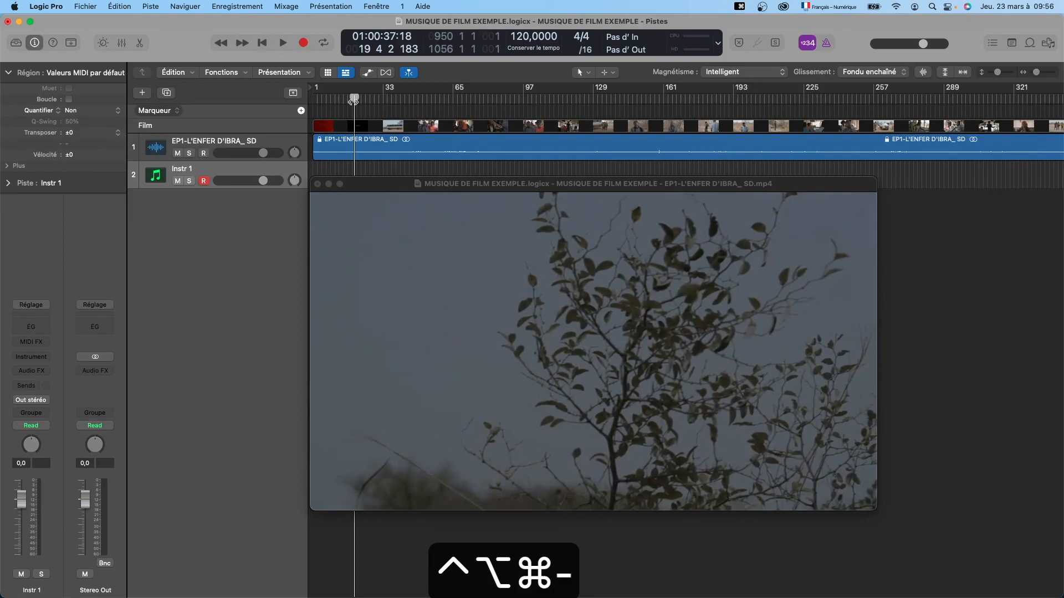
{"action": "key", "text": "ctrl+alt+super+minus"}
{"action": "key", "text": "ctrl+alt+super+minus"}
{"action": "key", "text": "ctrl+alt+super+minus"}
{"action": "key", "text": "ctrl+alt+super+minus"}
{"action": "key", "text": "ctrl+alt+super+minus"}
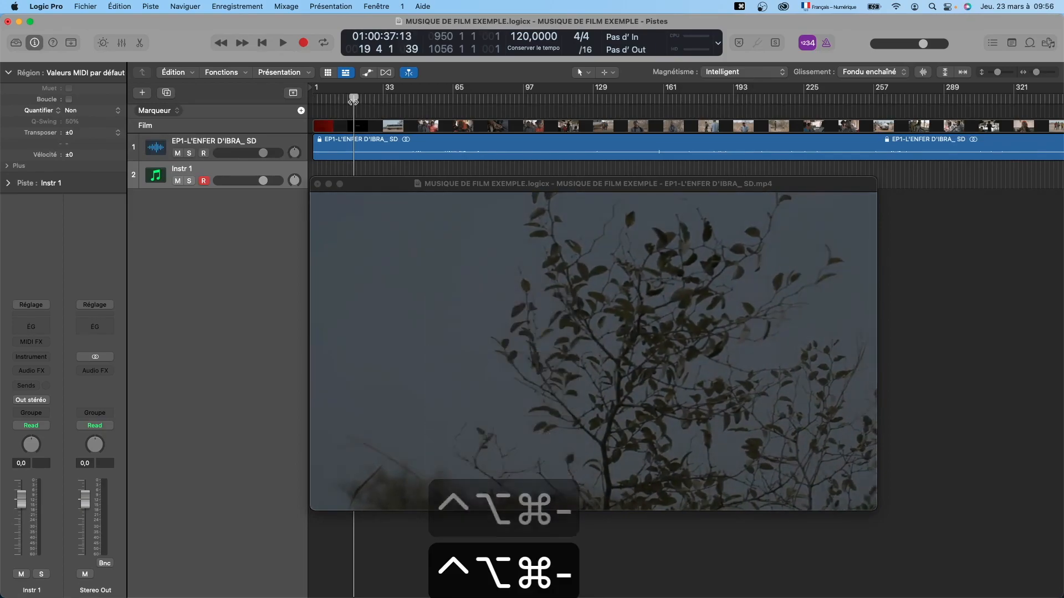
{"action": "key", "text": "ctrl+alt+super+minus"}
{"action": "key", "text": "ctrl+alt+super+minus"}
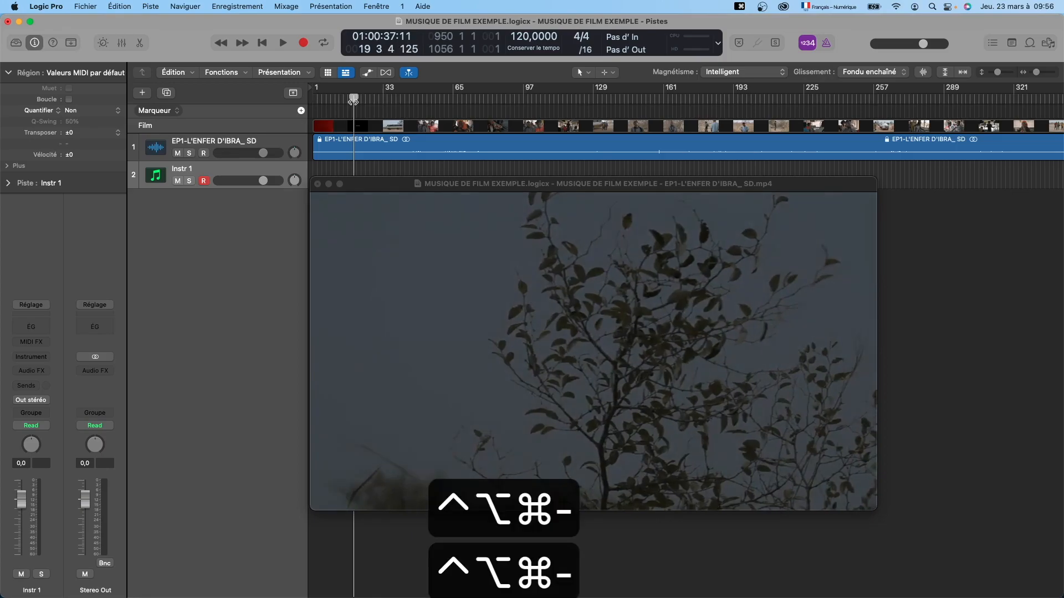
{"action": "key", "text": "ctrl+alt+super+minus"}
{"action": "key", "text": "ctrl+alt+super+minus"}
{"action": "key", "text": "ctrl+alt+super+minus"}
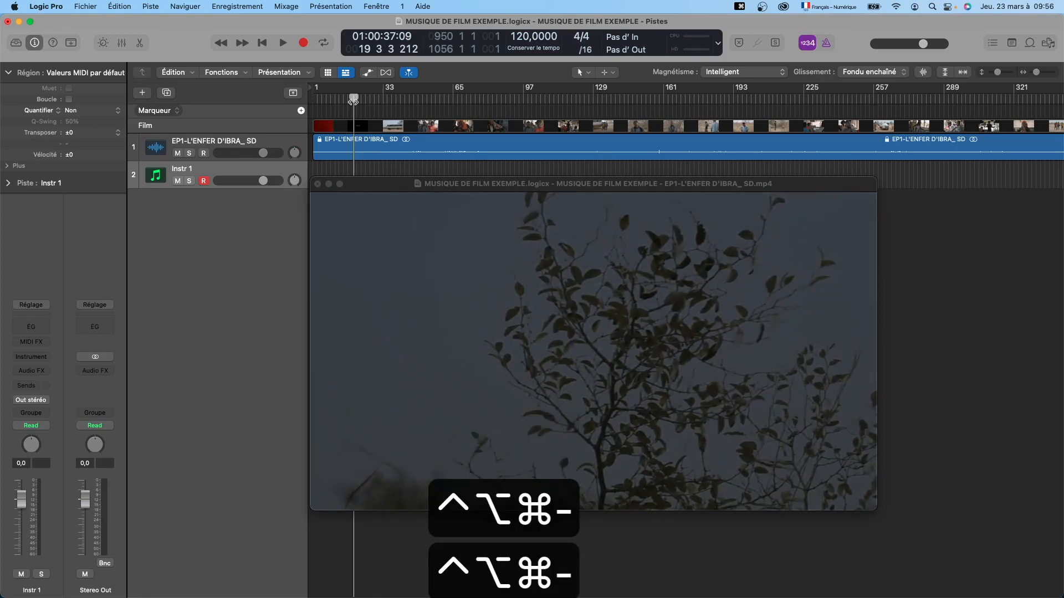
{"action": "key", "text": "ctrl+alt+super+minus"}
{"action": "key", "text": "ctrl+alt+super+minus"}
{"action": "key", "text": "ctrl+alt+super+minus"}
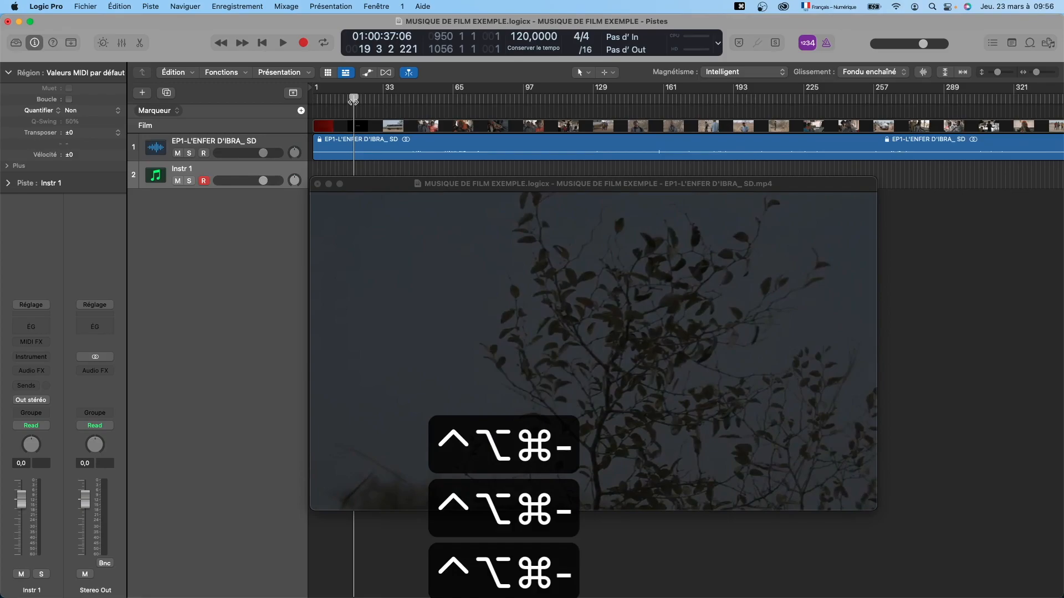
{"action": "key", "text": "ctrl+alt+super+minus"}
{"action": "key", "text": "ctrl+alt+super+minus"}
{"action": "key", "text": "ctrl+alt+super+minus"}
{"action": "key", "text": "ctrl+alt+super+minus"}
{"action": "key", "text": "ctrl+alt+super+minus"}
{"action": "key", "text": "ctrl+alt+super+minus"}
{"action": "key", "text": "ctrl+alt+super+minus"}
{"action": "key", "text": "ctrl+alt+super+minus"}
{"action": "key", "text": "ctrl+alt+super+minus"}
{"action": "key", "text": "ctrl+alt+super+minus"}
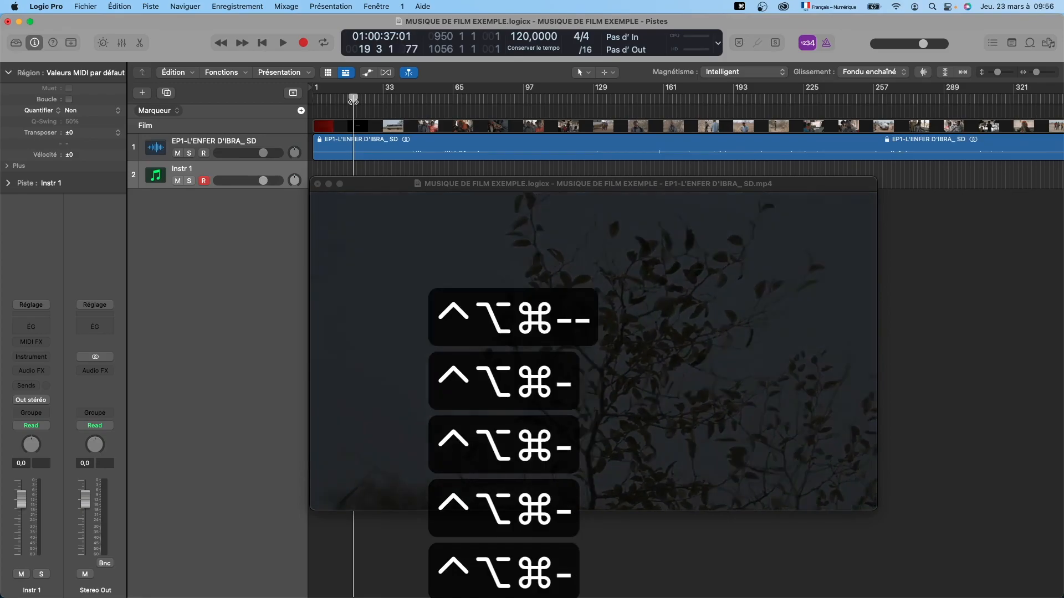
{"action": "key", "text": "ctrl+alt+super+minus"}
{"action": "key", "text": "ctrl+alt+super+minus"}
{"action": "key", "text": "ctrl+alt+super+minus"}
{"action": "key", "text": "ctrl+alt+super+minus"}
{"action": "key", "text": "ctrl+alt+super+minus"}
{"action": "key", "text": "ctrl+alt+super+minus"}
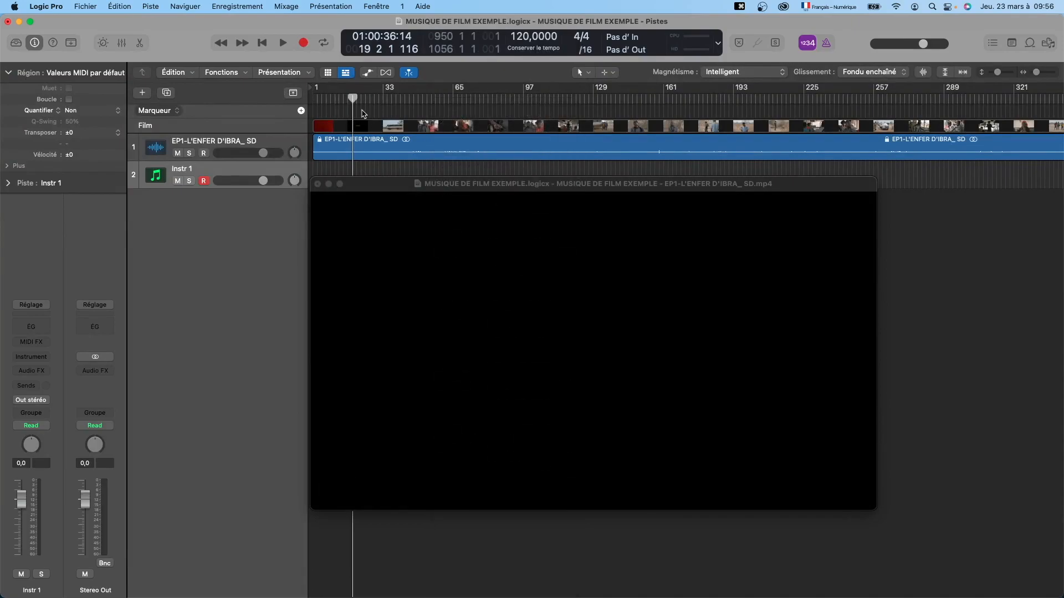
{"action": "key", "text": "ctrl+alt+super+plus"}
{"action": "key", "text": "ctrl+alt+super+plus"}
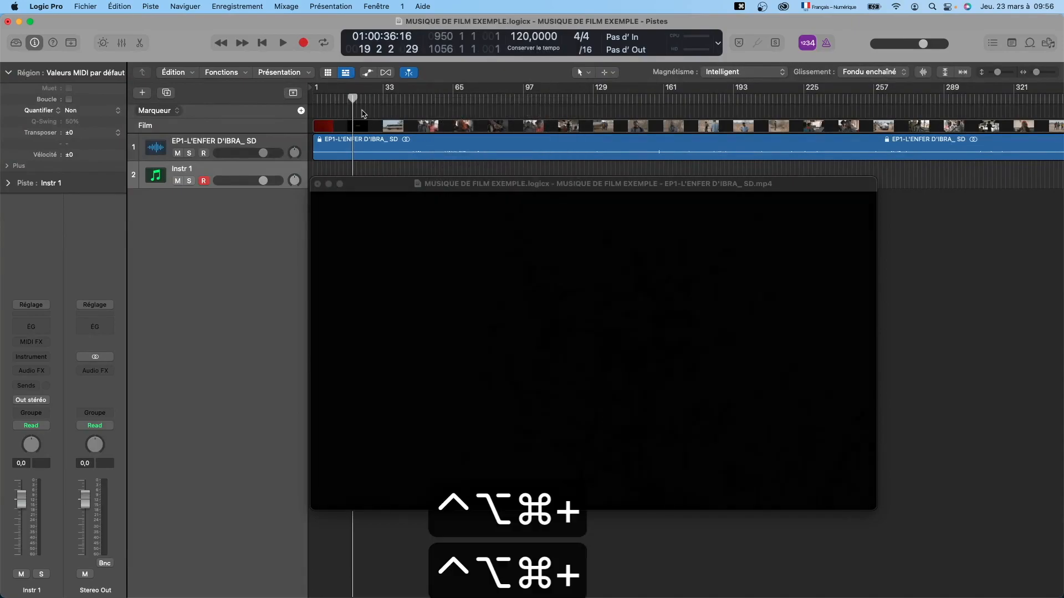
{"action": "key", "text": "ctrl+alt+super+minus"}
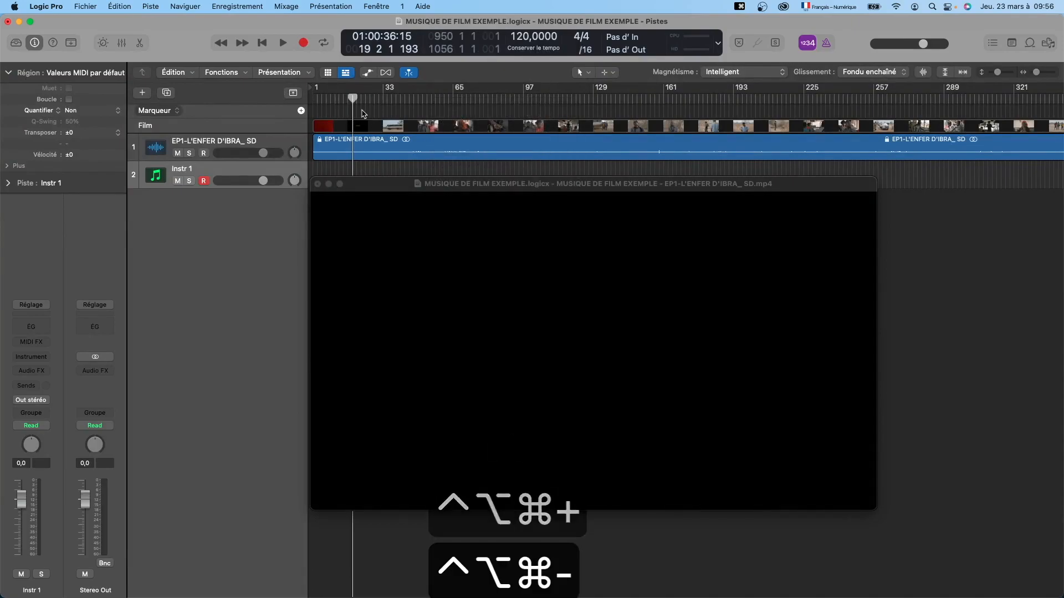
{"action": "key", "text": "ctrl+alt+super+plus"}
{"action": "key", "text": "ctrl+alt+super+minus"}
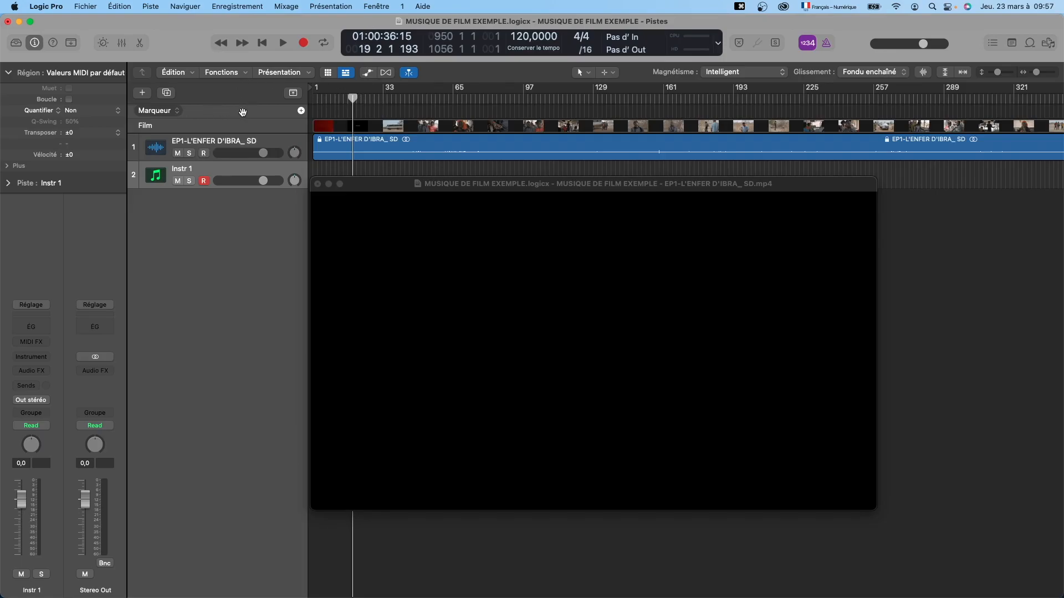
- Create a marker at the playhead and name it Musique 1
{"action": "left_click", "coordinate": [302, 112]}
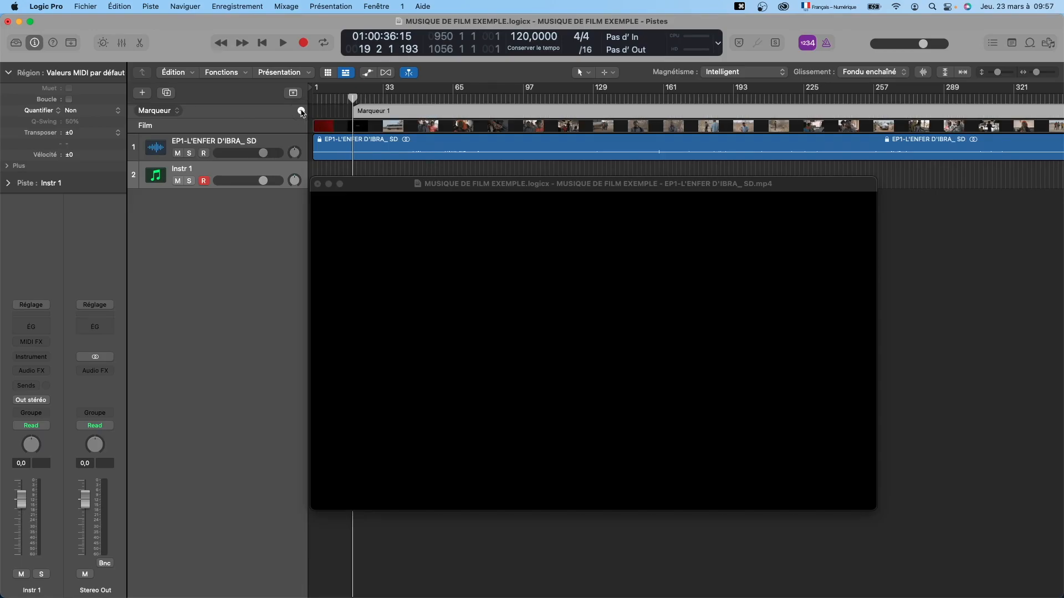
{"action": "double_click", "coordinate": [374, 110]}
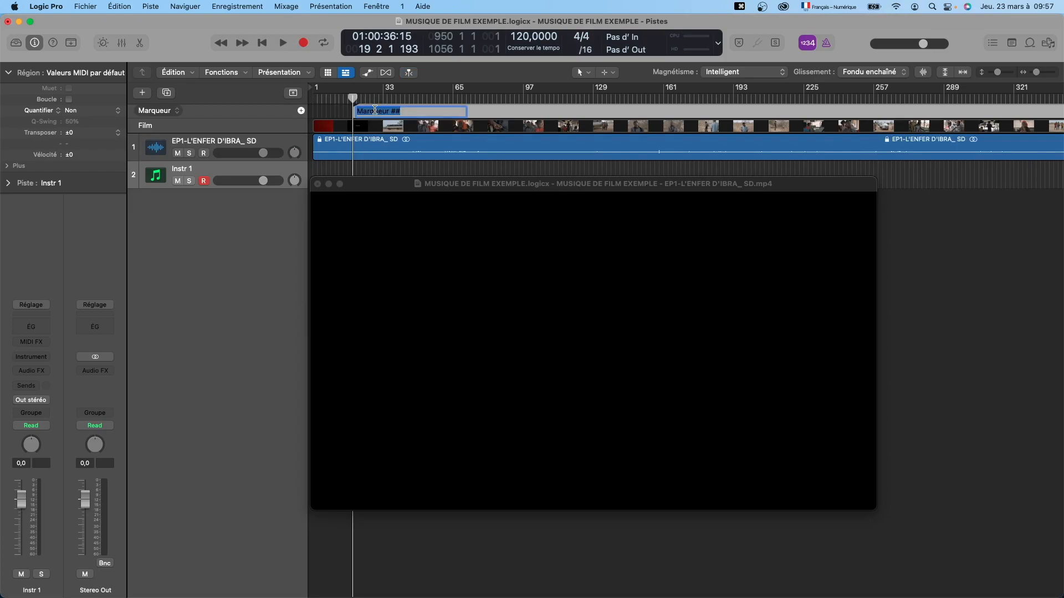
{"action": "type", "text": "Musique 1"}
{"action": "key", "text": "Return"}
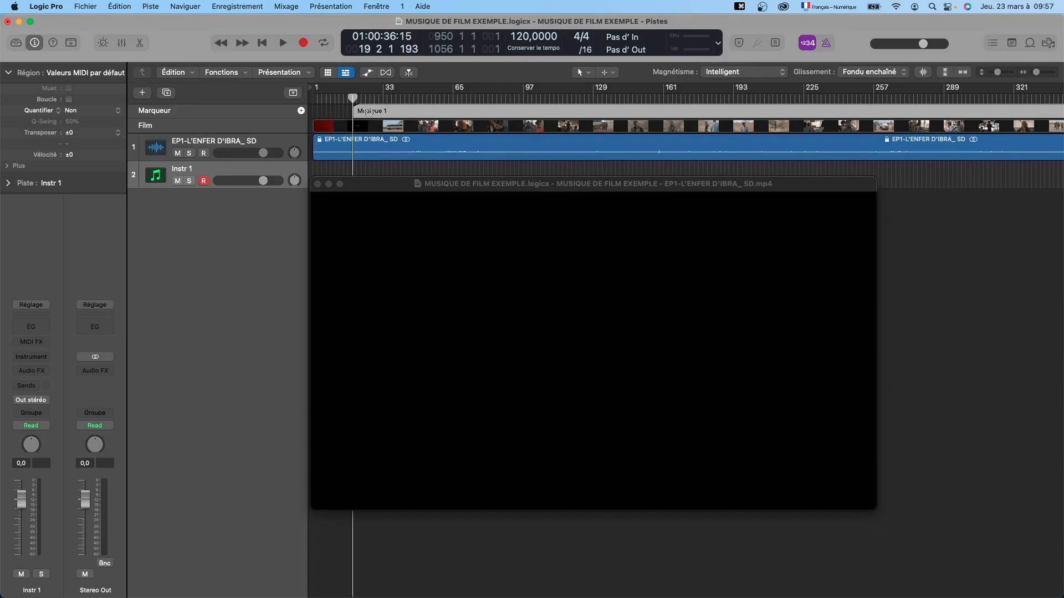
- Add a second marker at bar 40 (01:01:18:00) and adjust the end of the Musique 1 marker
{"action": "left_click_drag", "start_coordinate": [353, 98], "coordinate": [399, 99]}
{"action": "key", "text": "space"}
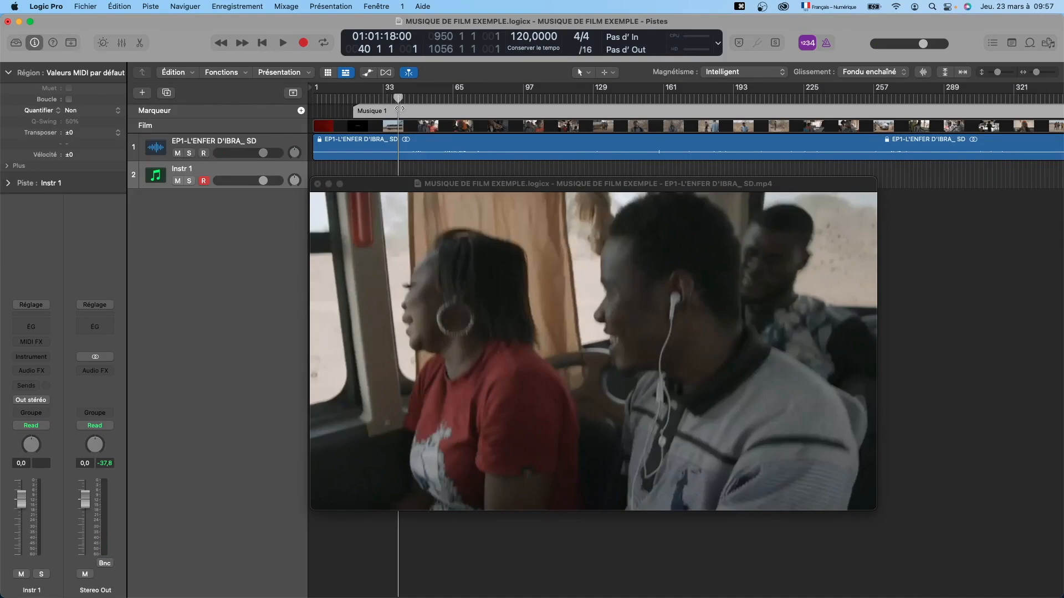
{"action": "left_click", "coordinate": [301, 110]}
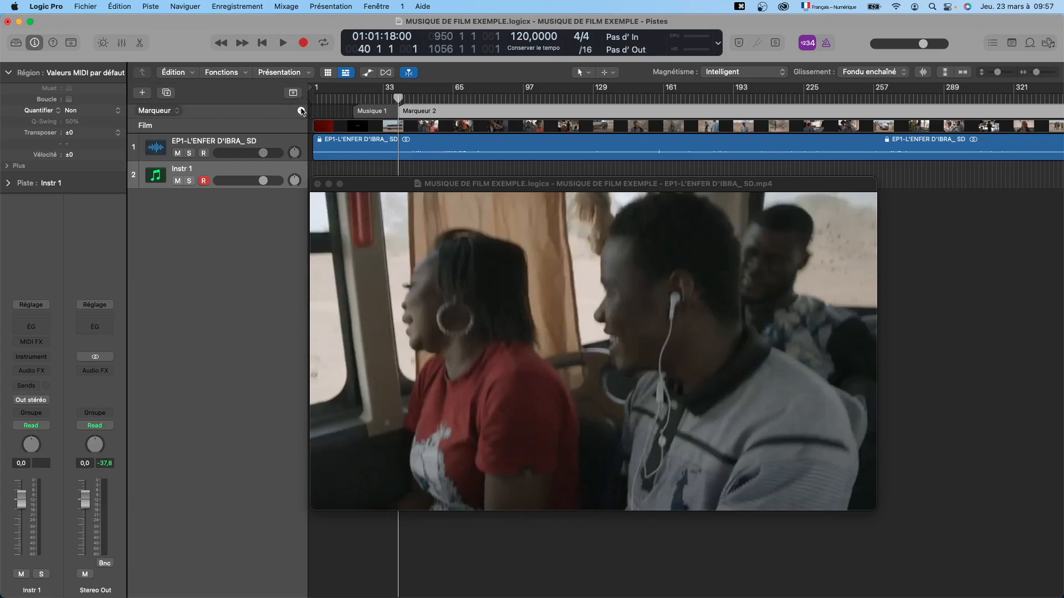
{"action": "left_click", "coordinate": [335, 110]}
{"action": "left_click", "coordinate": [376, 110]}
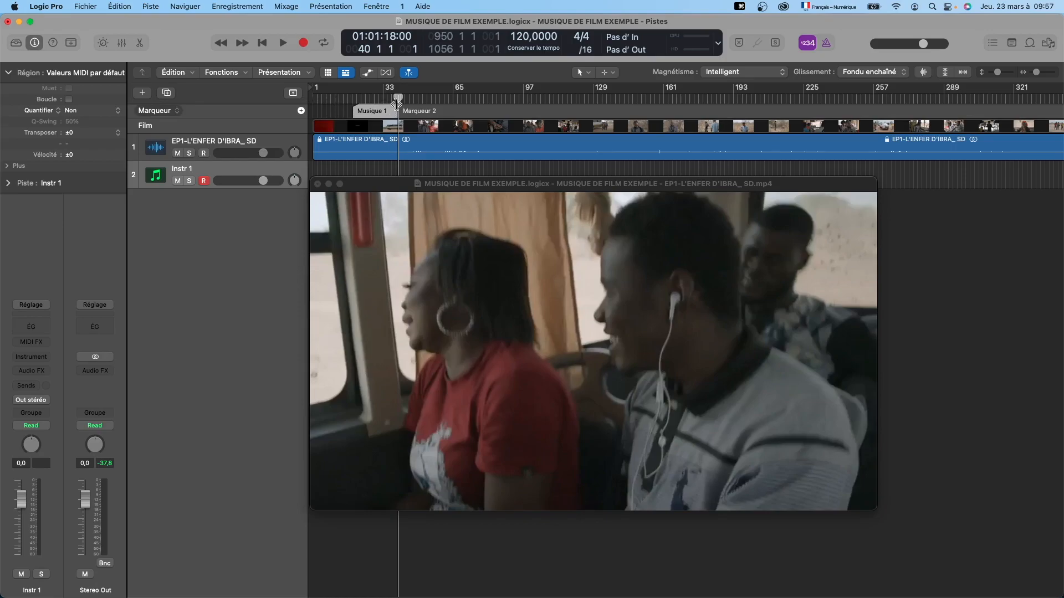
{"action": "left_click_drag", "start_coordinate": [395, 115], "coordinate": [397, 114]}
- Delete the second marker and the Musique 1 marker from the Marqueur track
{"action": "left_click", "coordinate": [420, 110]}
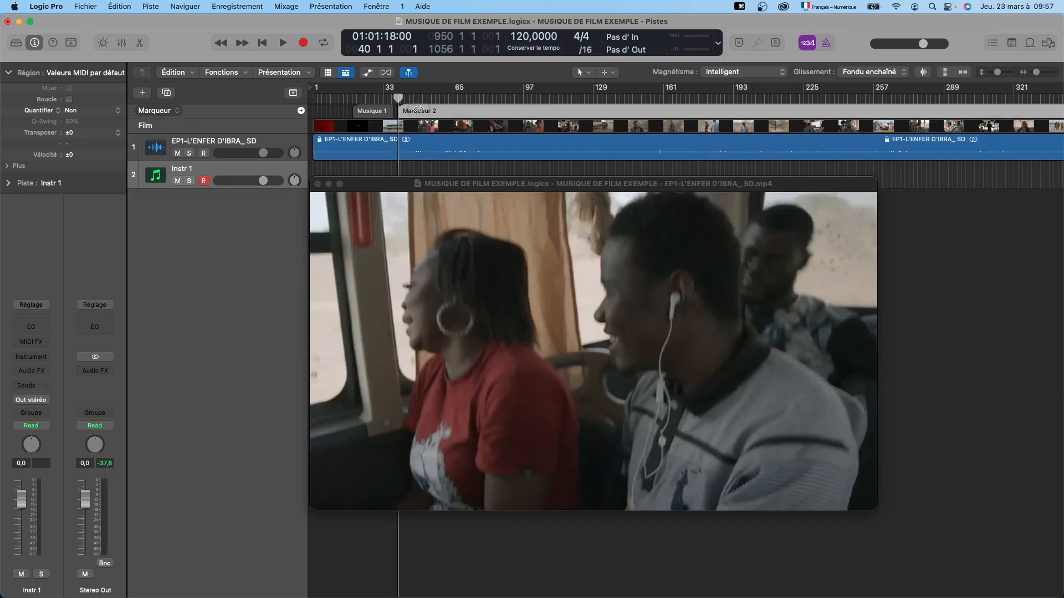
{"action": "key", "text": "BackSpace"}
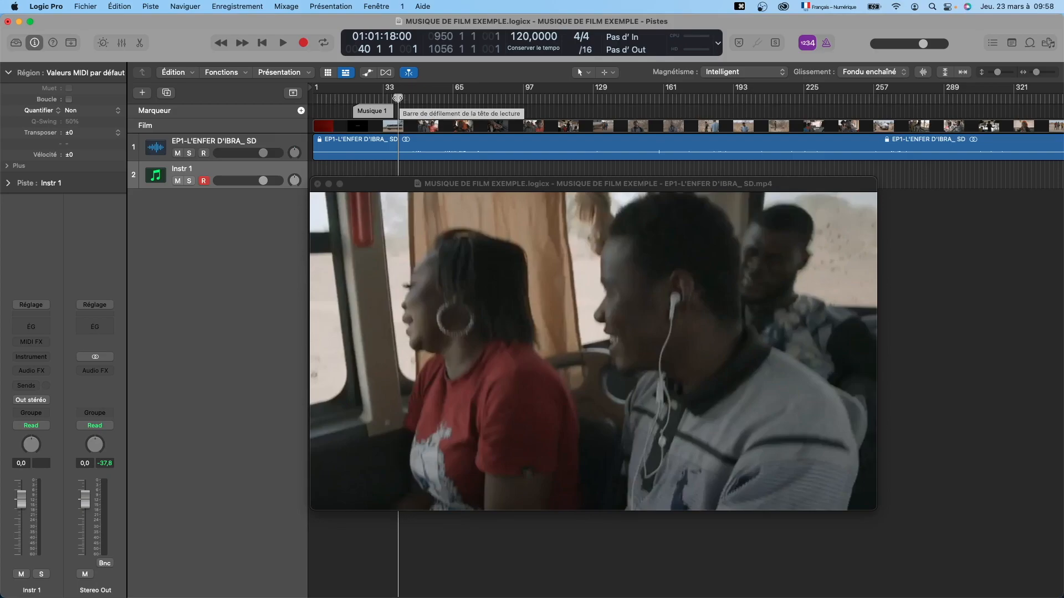
{"action": "left_click", "coordinate": [370, 109]}
{"action": "key", "text": "BackSpace"}
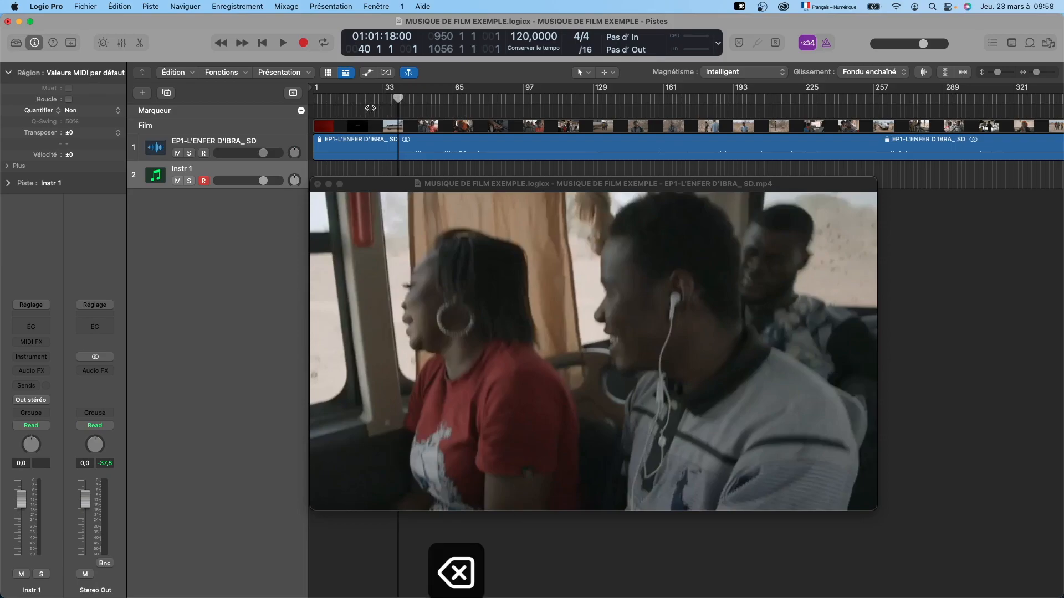
- Return the playhead to the project start and create an empty MIDI region near the beginning of the Instr 1 track
{"action": "key", "text": "0"}
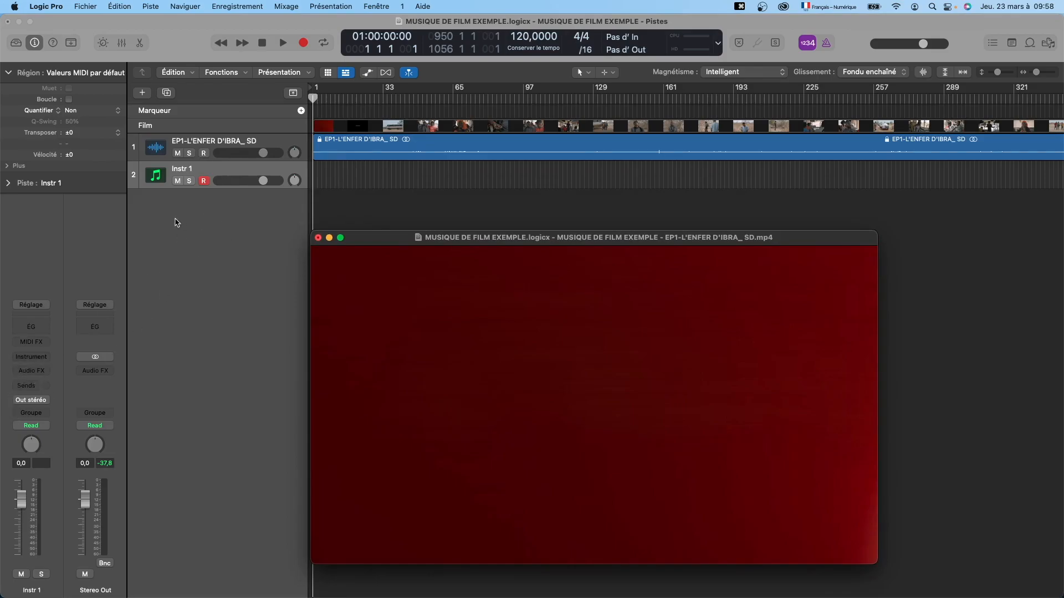
{"action": "left_click", "coordinate": [198, 143]}
{"action": "left_click", "coordinate": [201, 169]}
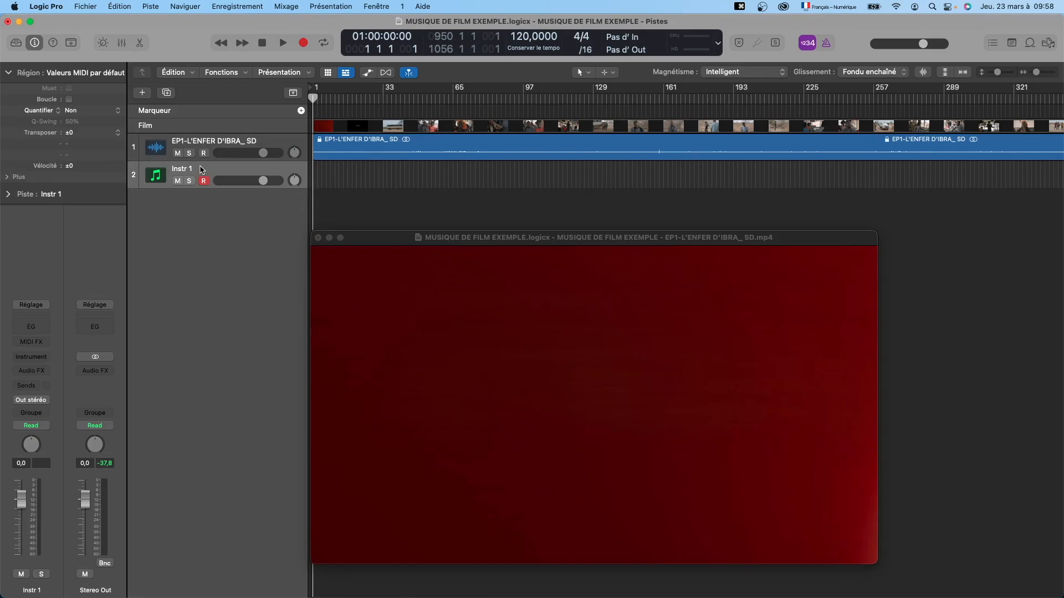
{"action": "right_click", "coordinate": [324, 175]}
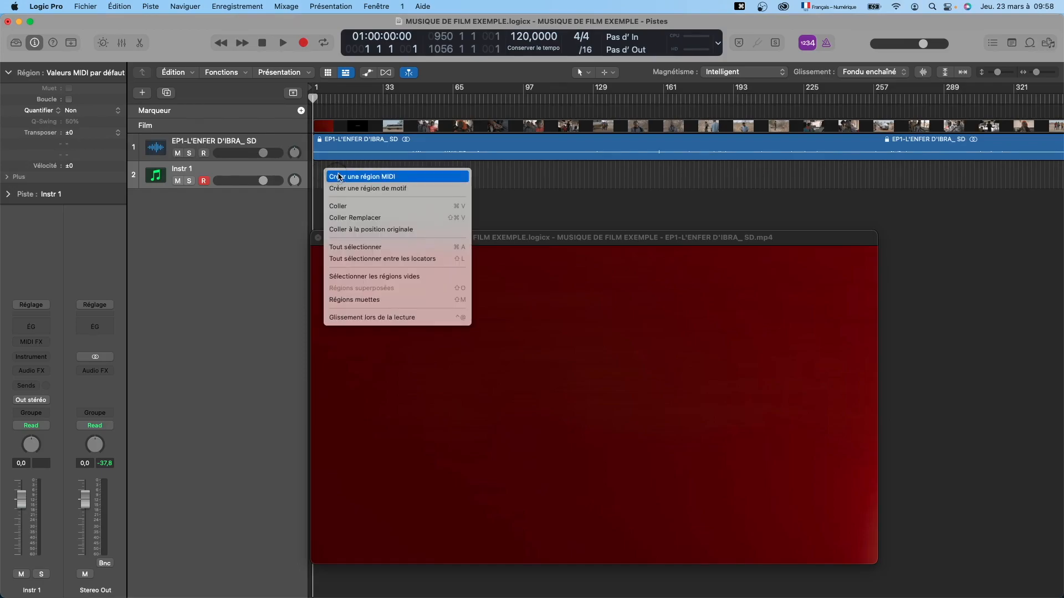
{"action": "left_click", "coordinate": [339, 177]}
- Extend the Instr 1 MIDI region so it runs from bar 1 to about bar 485
{"action": "scroll", "coordinate": [363, 171], "scroll_direction": "up", "scroll_amount": 5}
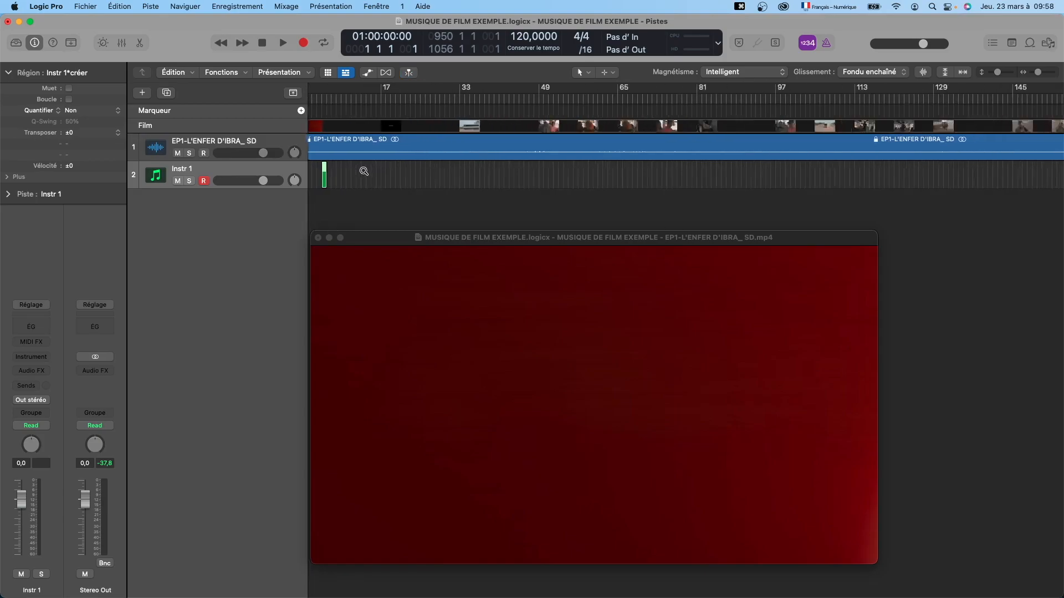
{"action": "scroll", "coordinate": [367, 172], "scroll_direction": "left", "scroll_amount": 2}
{"action": "left_click_drag", "start_coordinate": [370, 173], "coordinate": [816, 177]}
{"action": "scroll", "coordinate": [422, 175], "scroll_direction": "down", "scroll_amount": 5}
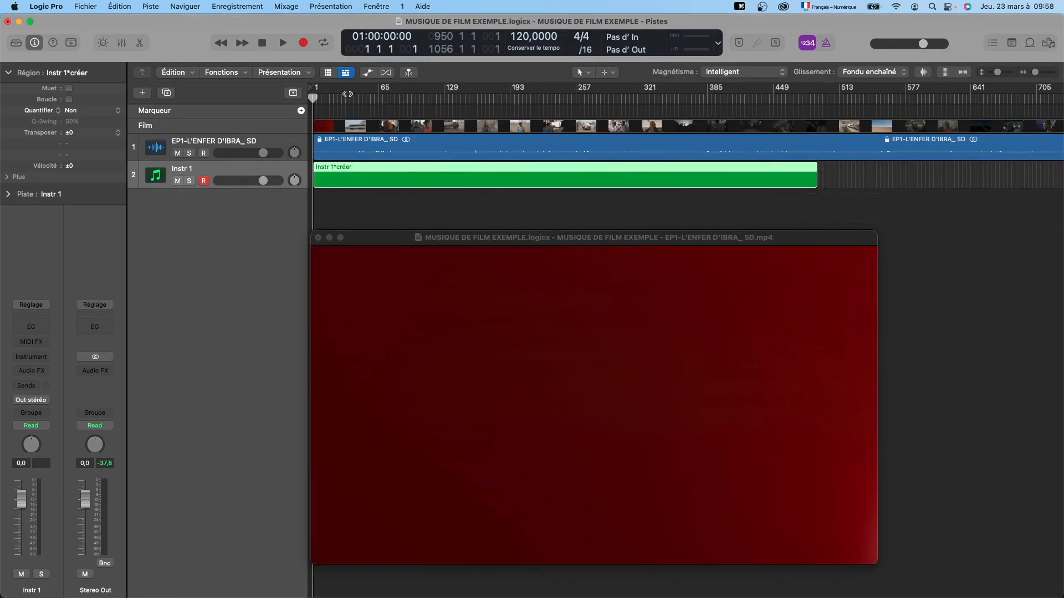
- Position the playhead at timecode 01:00:36:15, checking the neighbouring frames
{"action": "mouse_move", "coordinate": [313, 99]}
{"action": "left_mouse_down"}
{"action": "mouse_move", "coordinate": [354, 102]}
{"action": "mouse_move", "coordinate": [332, 105]}
{"action": "left_mouse_up"}
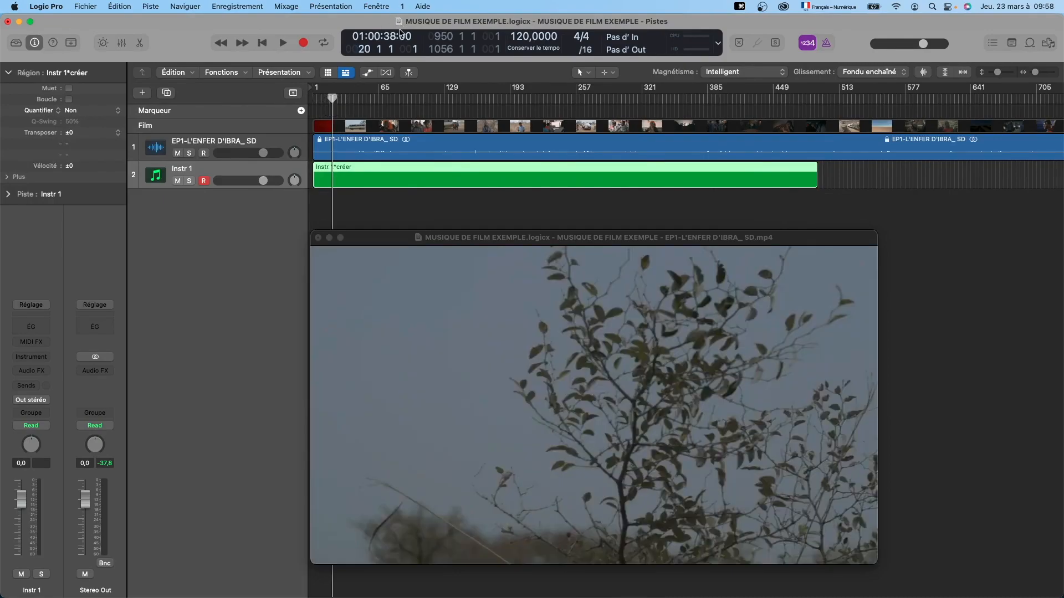
{"action": "left_click_drag", "start_coordinate": [404, 37], "coordinate": [405, 89]}
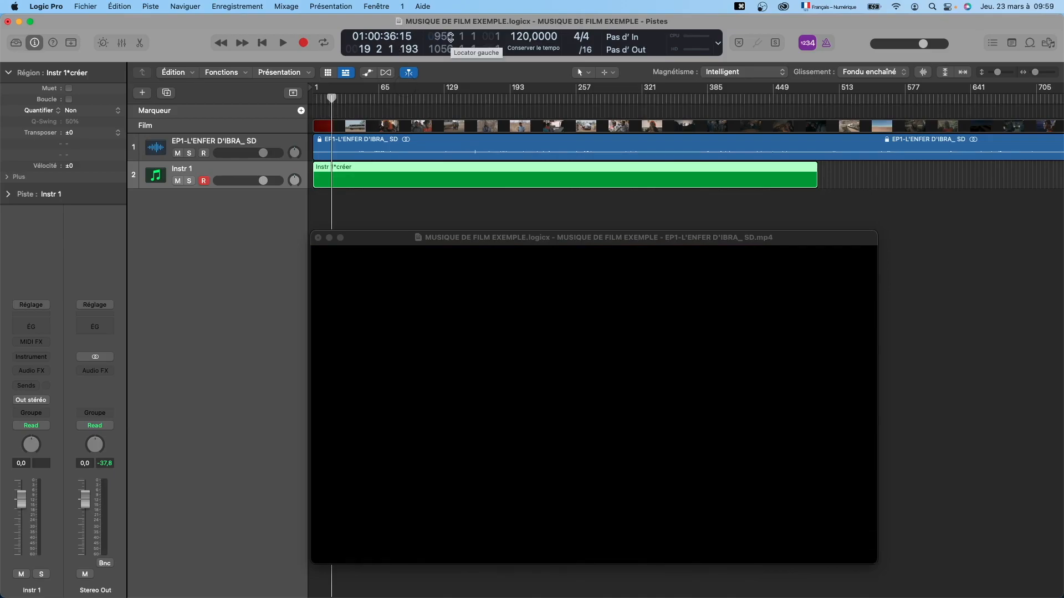
{"action": "key", "text": "ctrl+alt+super+plus"}
{"action": "key", "text": "ctrl+alt+super+plus"}
{"action": "key", "text": "ctrl+alt+super+minus"}
{"action": "key", "text": "ctrl+alt+super+minus"}
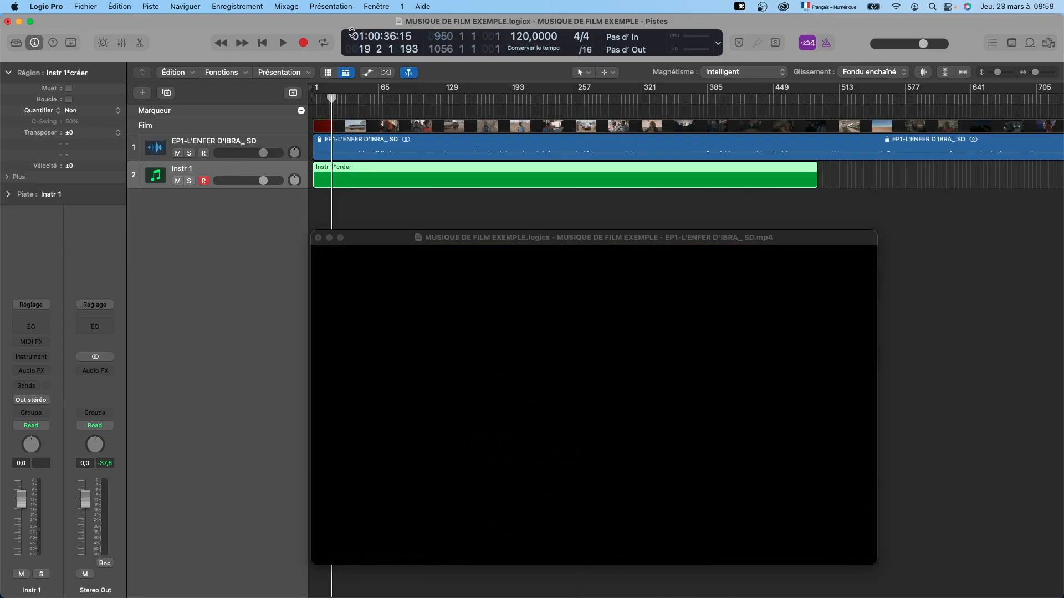
- Split the Instr 1 region at the playhead and delete the part before it
{"action": "left_click", "coordinate": [357, 190]}
{"action": "left_click", "coordinate": [344, 170]}
{"action": "key", "text": "super+t"}
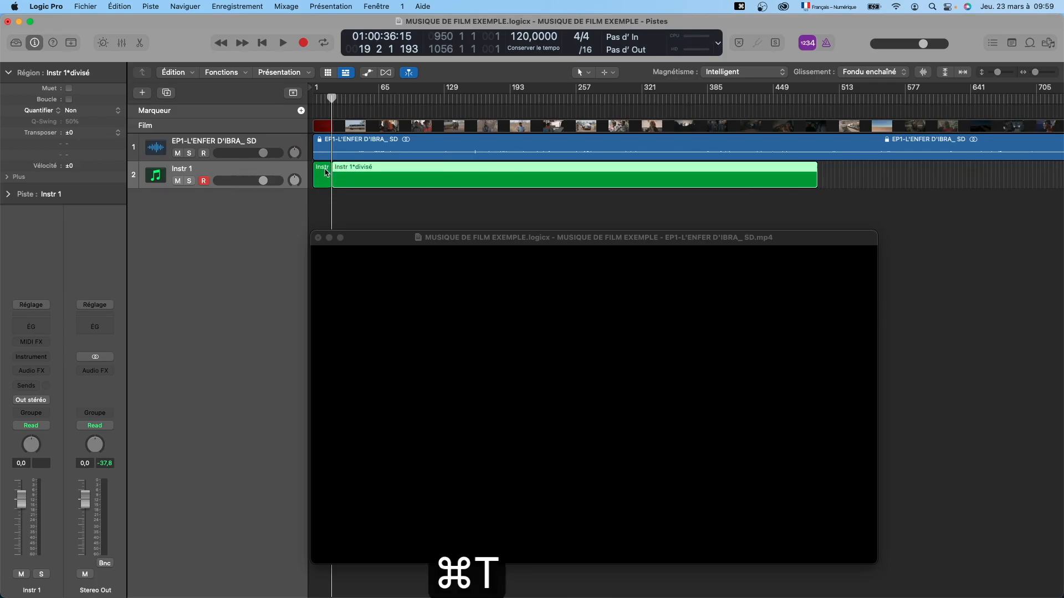
{"action": "left_click", "coordinate": [325, 173]}
{"action": "key", "text": "BackSpace"}
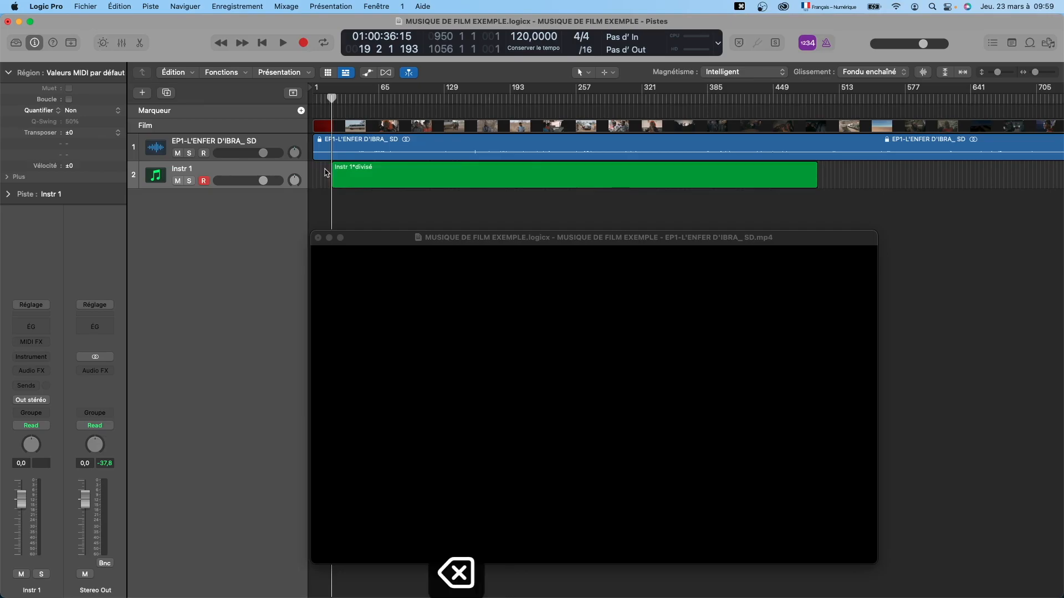
- Move the playhead to timecode 01:01:16:06, split the Instr 1 region there and delete the part after it
{"action": "left_click_drag", "start_coordinate": [331, 98], "coordinate": [351, 102]}
{"action": "left_click_drag", "start_coordinate": [405, 18], "coordinate": [398, 1]}
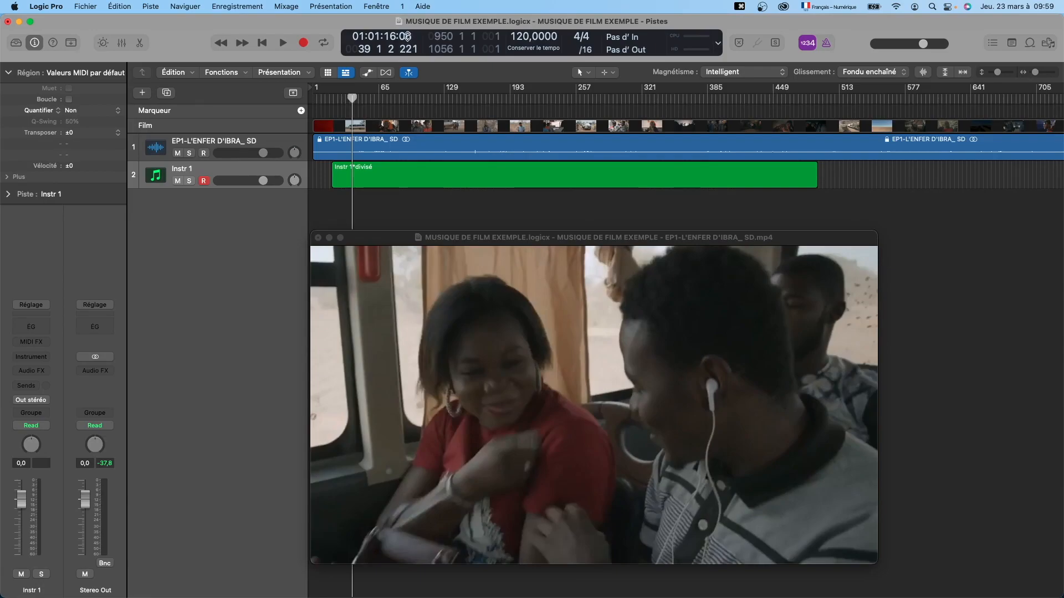
{"action": "left_click", "coordinate": [373, 169]}
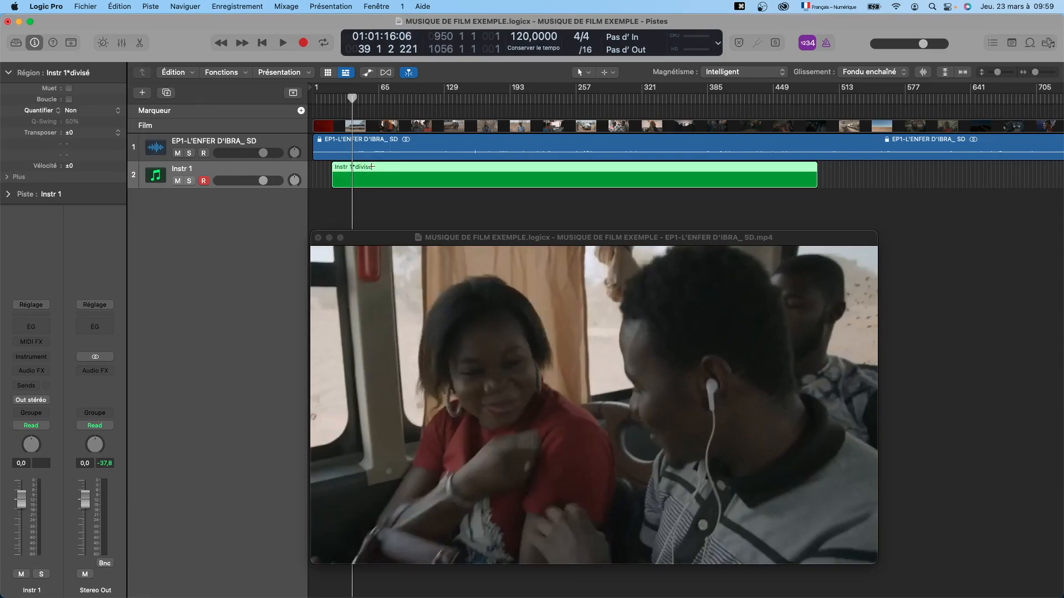
{"action": "key", "text": "super+t"}
{"action": "key", "text": "BackSpace"}
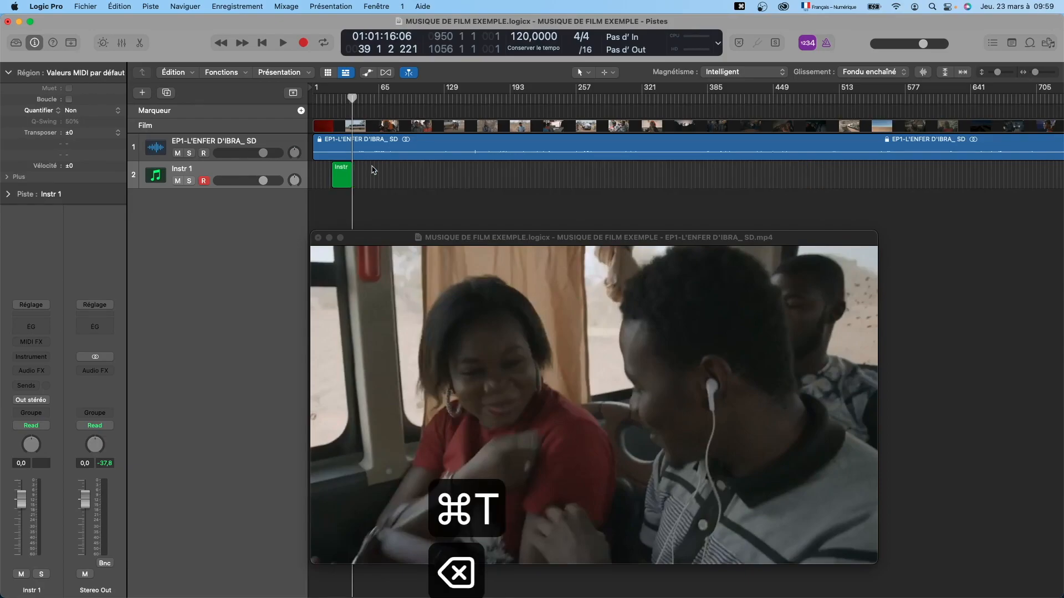
- Create a marker from the remaining Instr 1 region, and delete that region from the track
{"action": "left_click", "coordinate": [342, 169]}
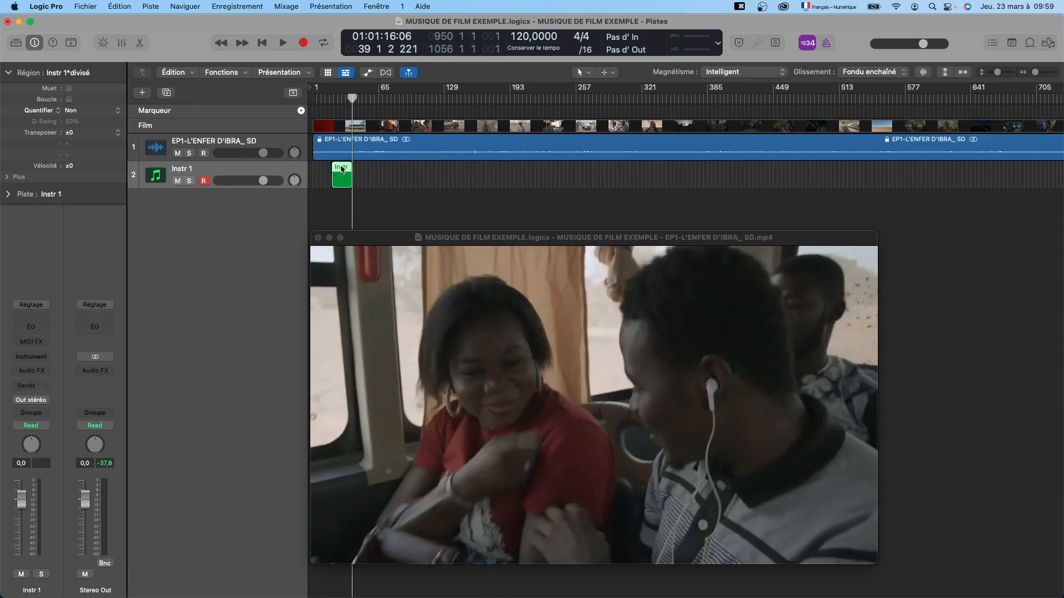
{"action": "left_click", "coordinate": [176, 112]}
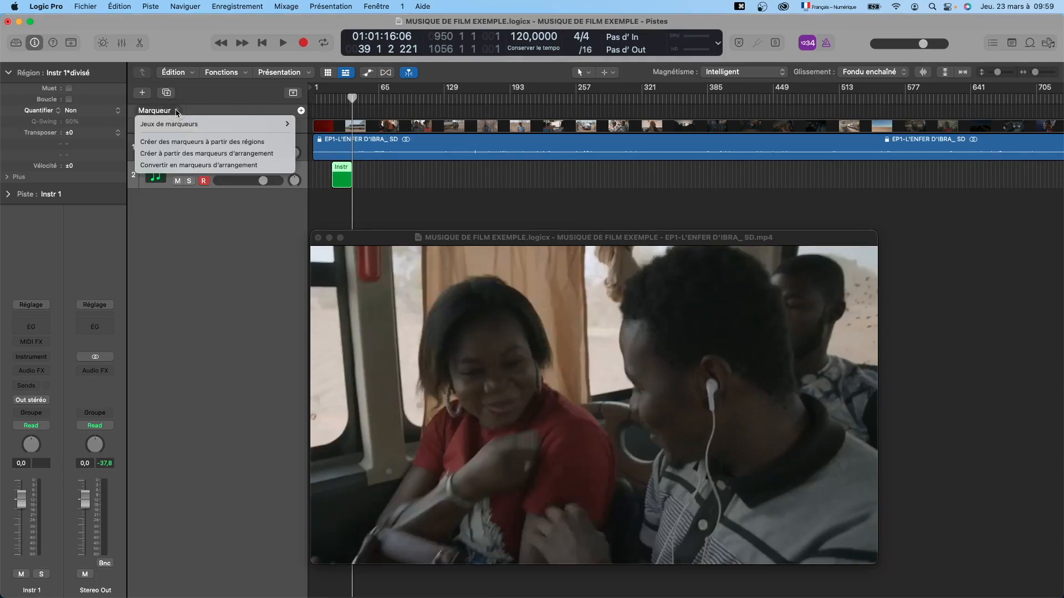
{"action": "left_click", "coordinate": [176, 143]}
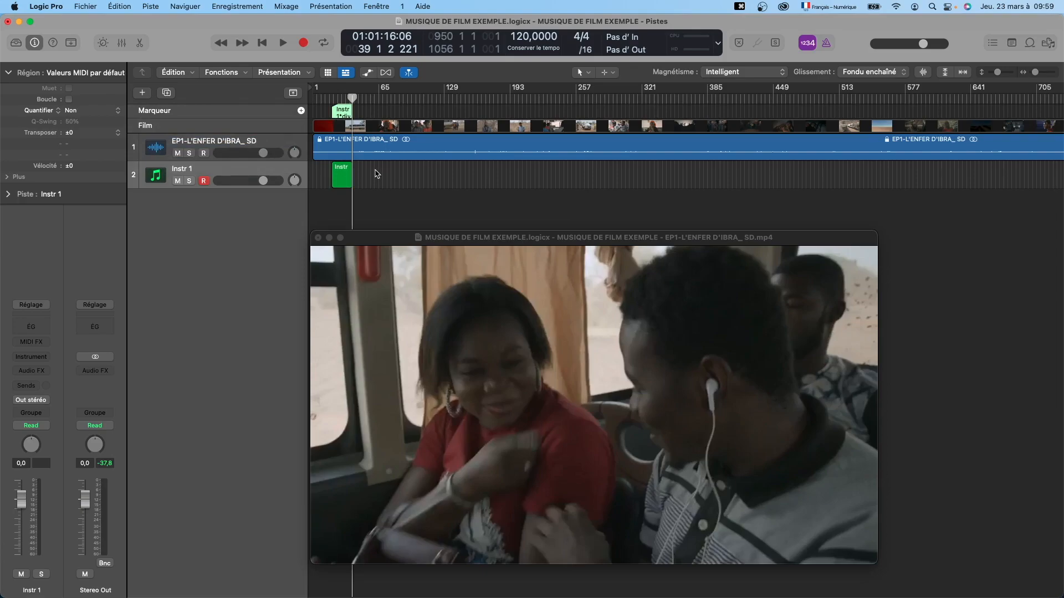
{"action": "left_click", "coordinate": [342, 171]}
{"action": "key", "text": "BackSpace"}
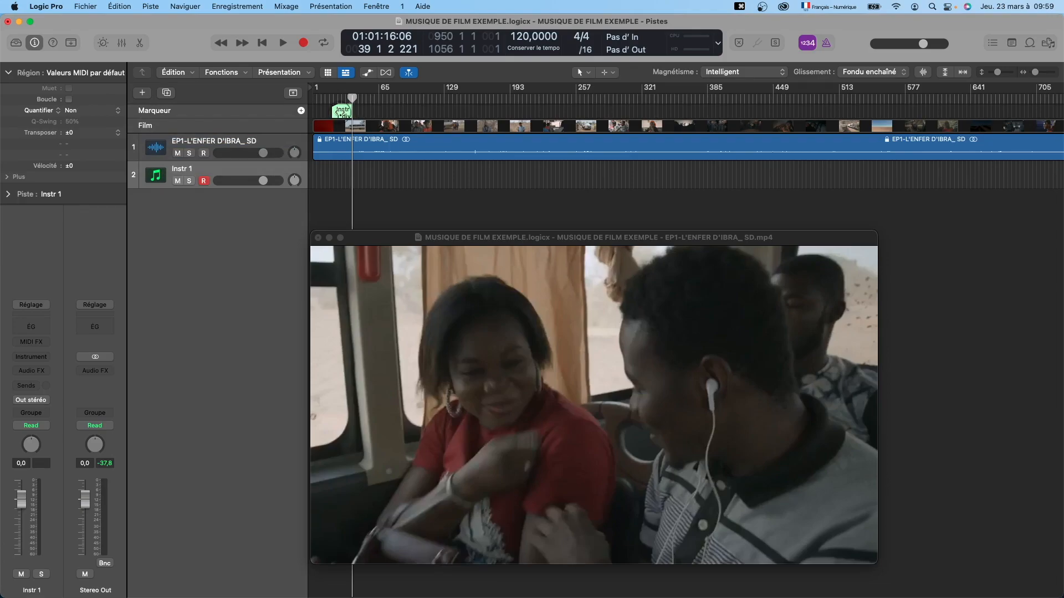
- Rename the marker created from the region as "Musique 1"
{"action": "double_click", "coordinate": [341, 110]}
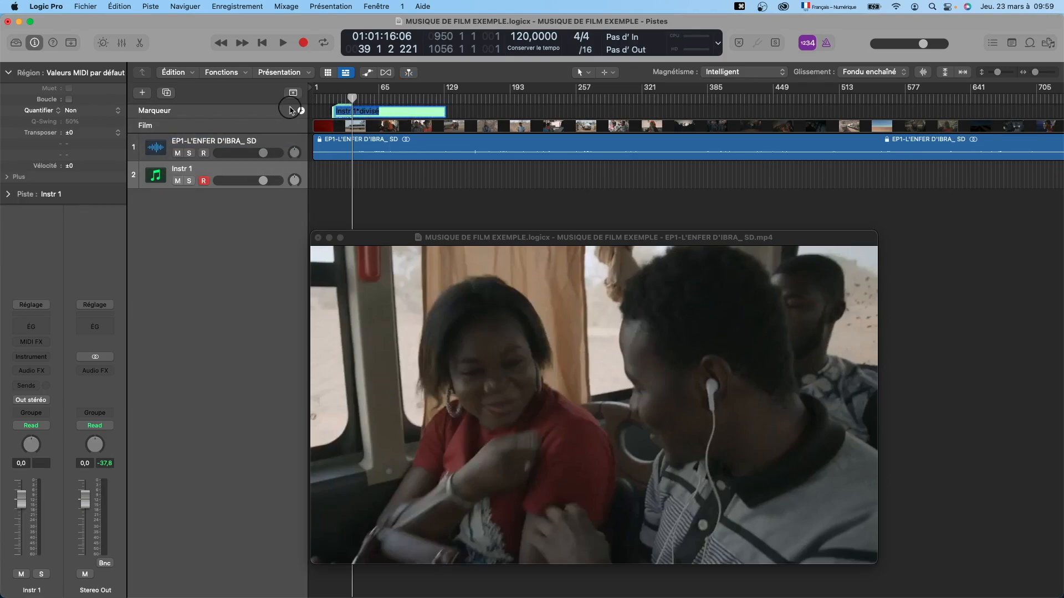
{"action": "type", "text": "Musique"}
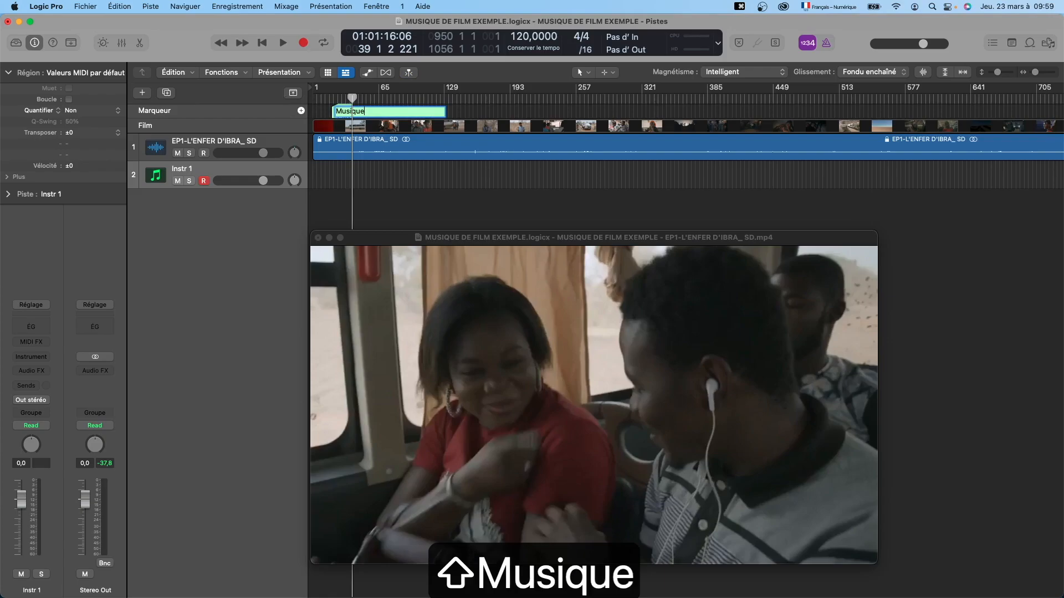
{"action": "type", "text": " 1"}
{"action": "key", "text": "Return"}
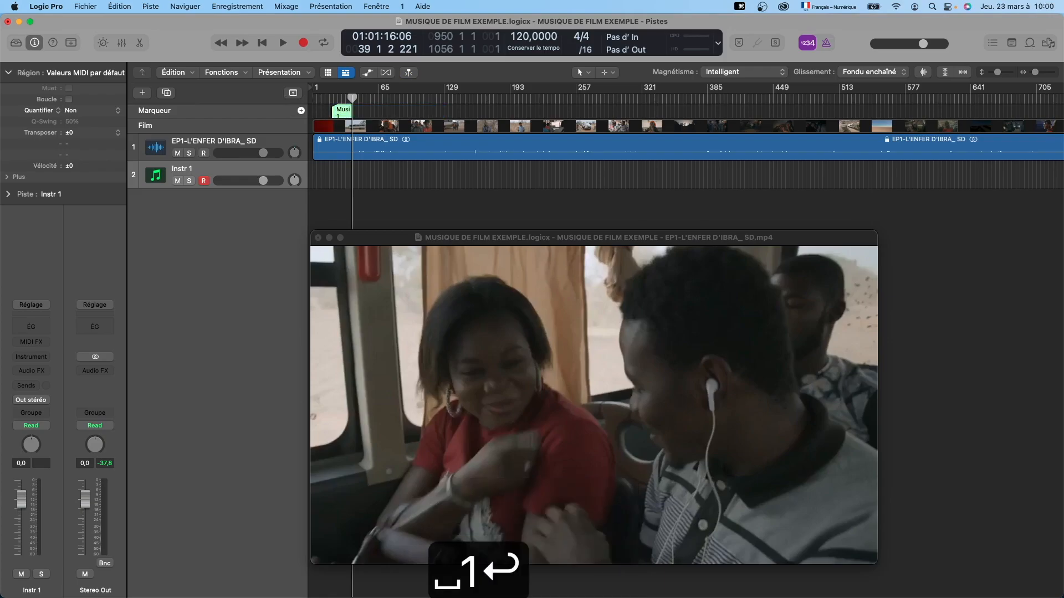
- Move the playhead to timecode 01:02:34:00, at bar 78
{"action": "left_click", "coordinate": [379, 98]}
{"action": "mouse_move", "coordinate": [378, 98]}
{"action": "left_mouse_down"}
{"action": "mouse_move", "coordinate": [440, 98]}
{"action": "mouse_move", "coordinate": [330, 102]}
{"action": "mouse_move", "coordinate": [419, 103]}
{"action": "mouse_move", "coordinate": [392, 101]}
{"action": "left_mouse_up"}
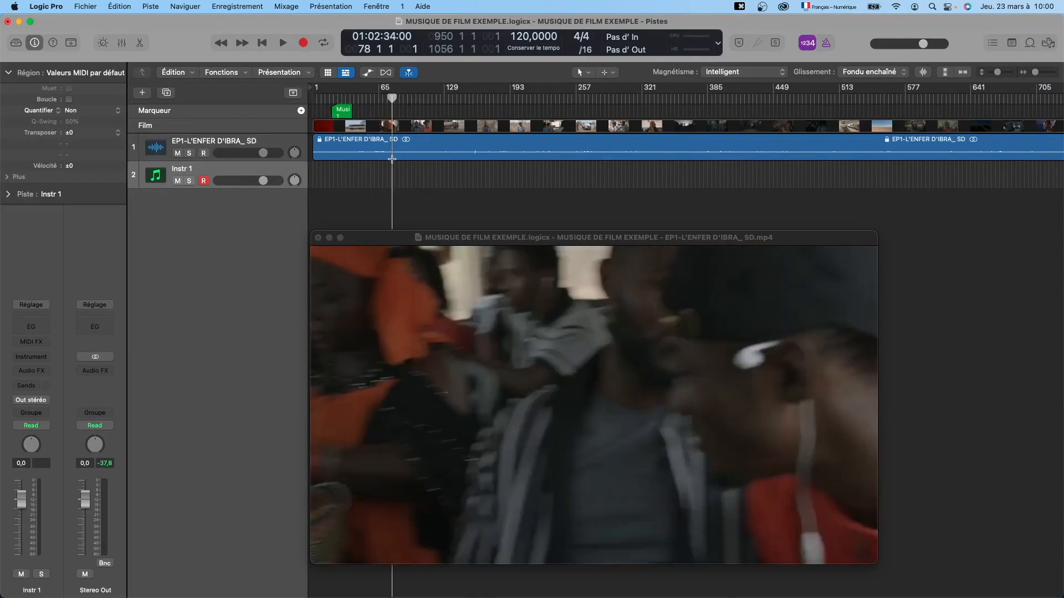